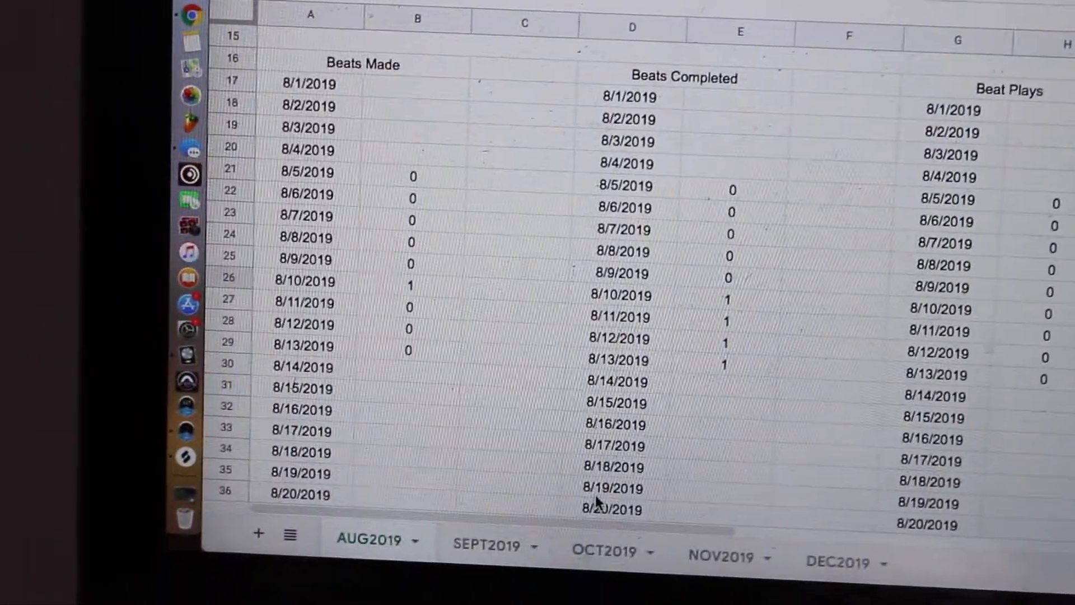
pyautogui.moveTo(486, 552); pyautogui.dragTo(863, 582)
pyautogui.moveTo(870, 545); pyautogui.dragTo(238, 452)
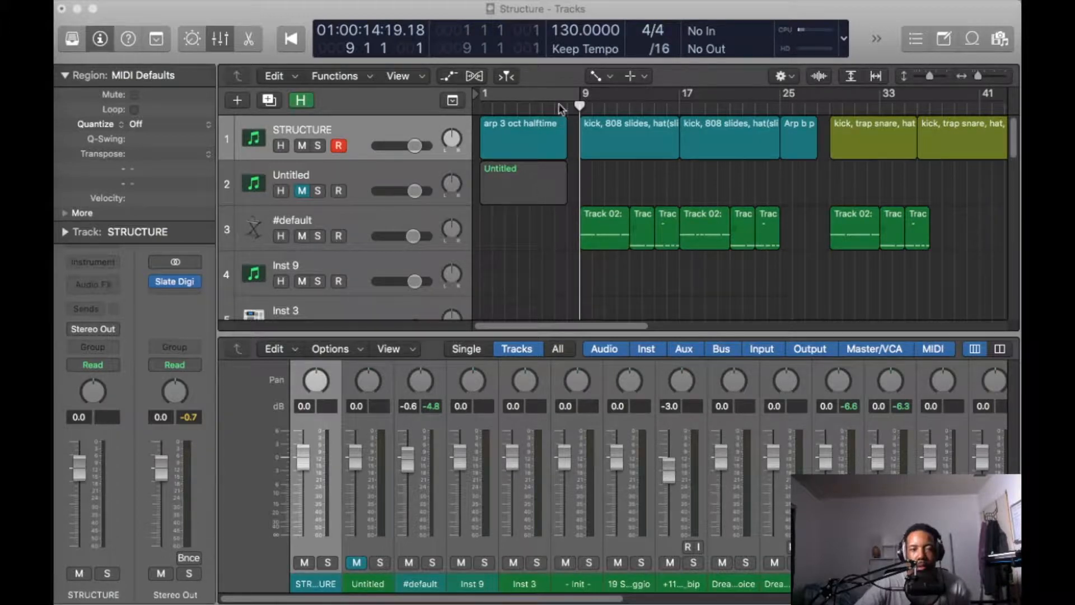
# - Move the playhead to bar 1 and delete the empty Untitled region on track 2
pyautogui.moveTo(580, 106); pyautogui.dragTo(480, 106)
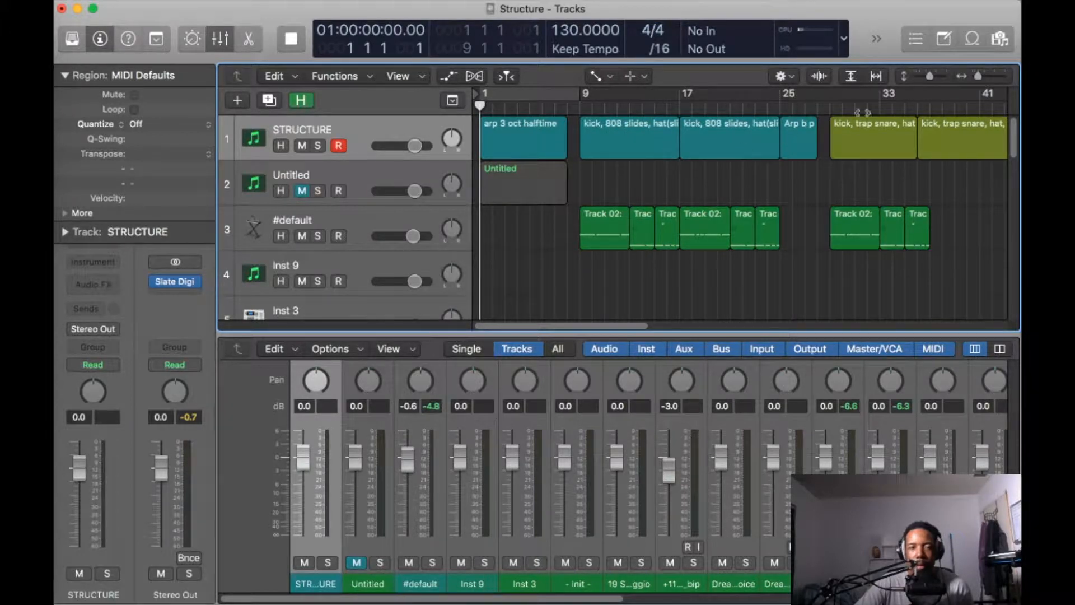
pyautogui.moveTo(575, 176); pyautogui.dragTo(475, 204)
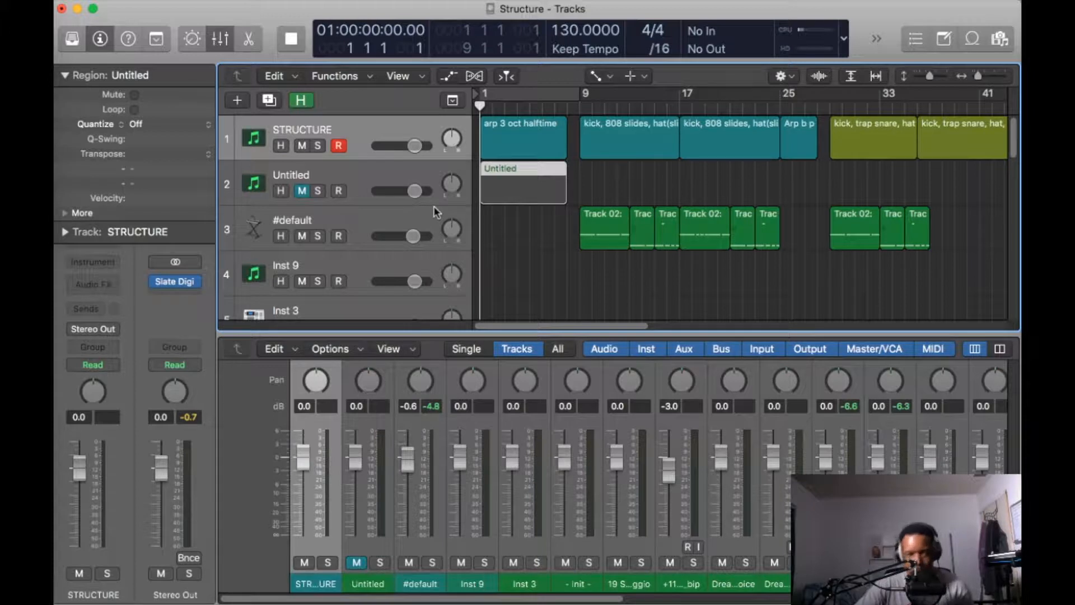
pyautogui.press('Delete')
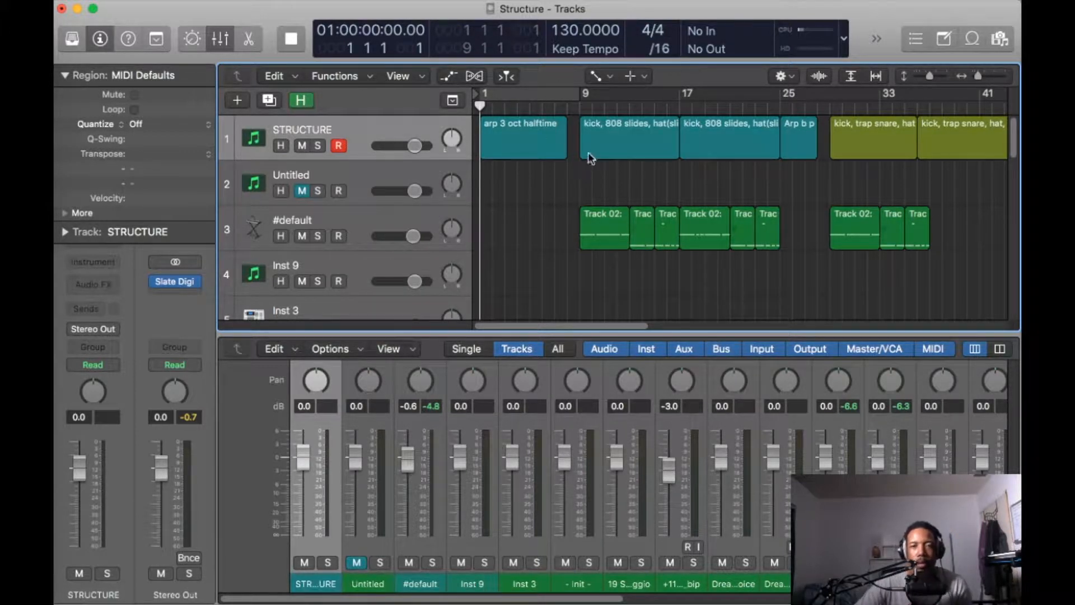
# - Select the arp 3 oct halftime region on the STRUCTURE track and move the playhead to bar 9
pyautogui.click(516, 137)
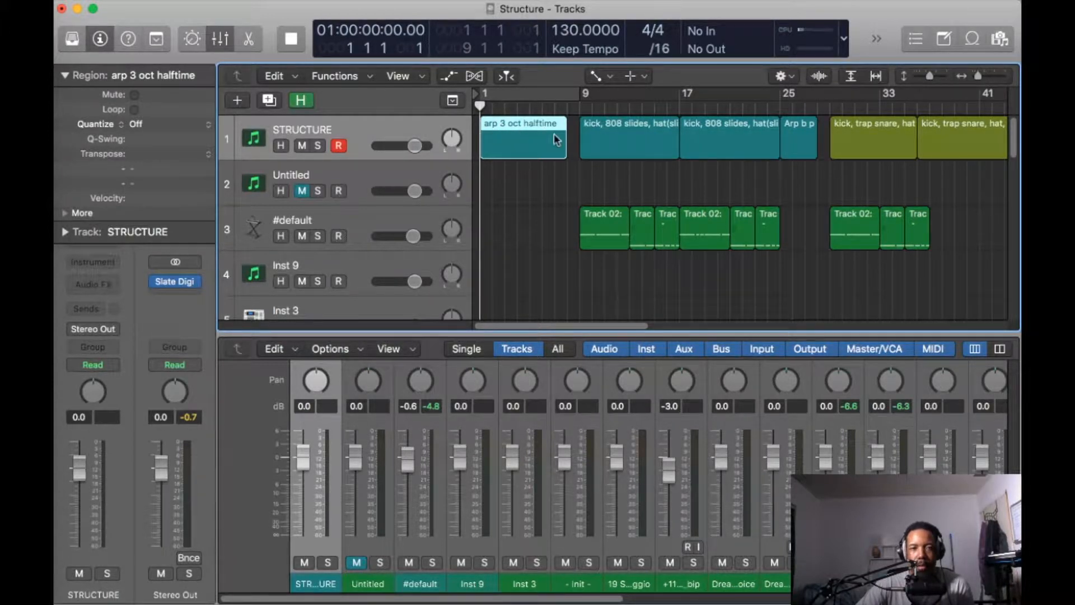
pyautogui.scroll(-3, 496, 214)
pyautogui.scroll(3, 499, 184)
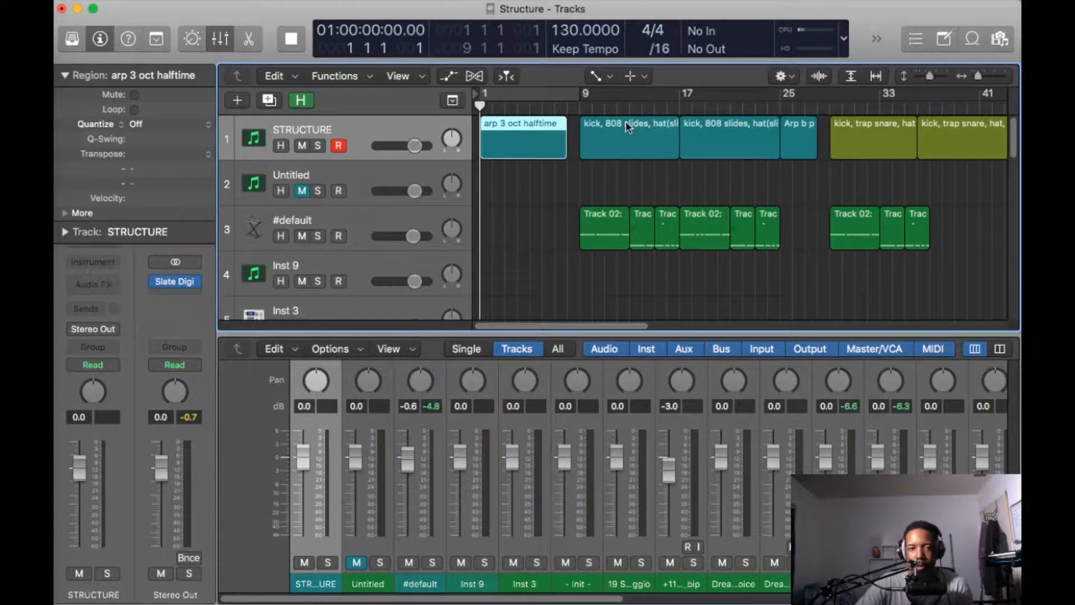
pyautogui.press('space')
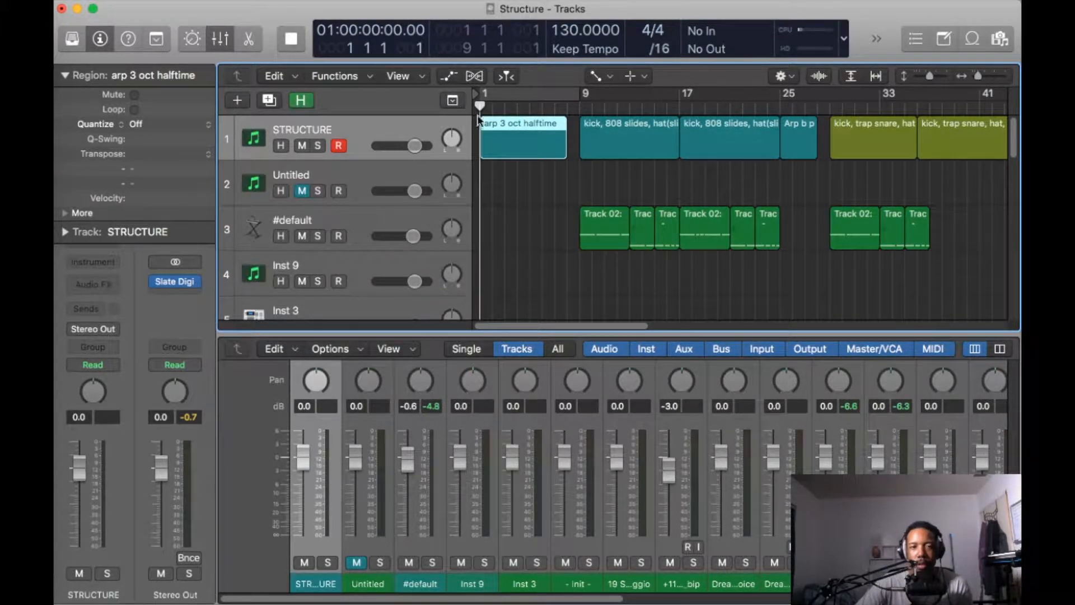
pyautogui.moveTo(507, 107); pyautogui.dragTo(577, 133)
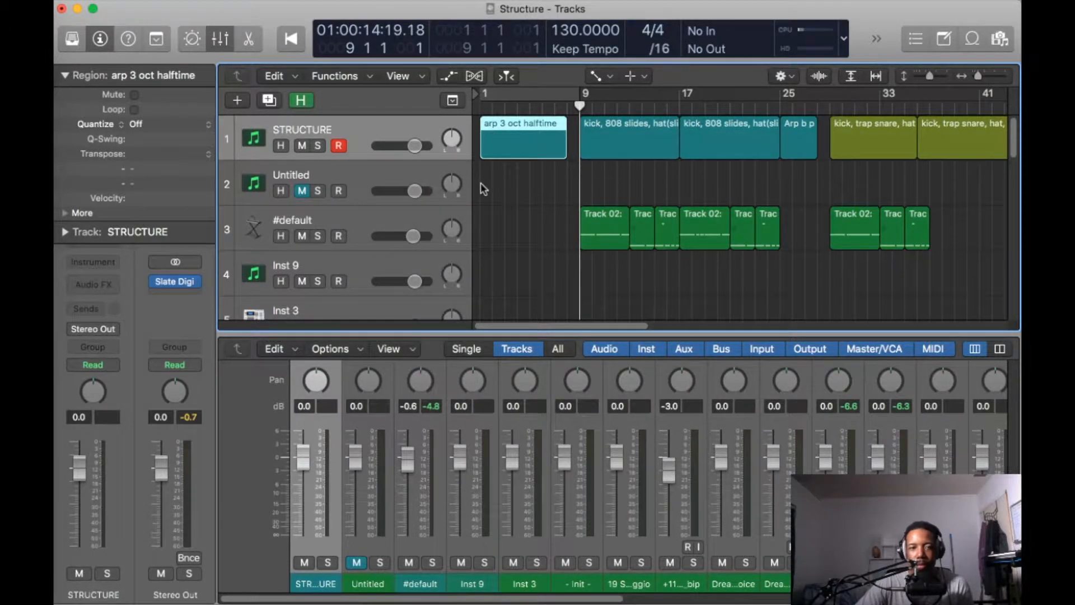
# - Create an empty MIDI region at bar 1 on the Untitled track and lengthen it to match the arp 3 oct halftime region
pyautogui.rightClick(500, 179)
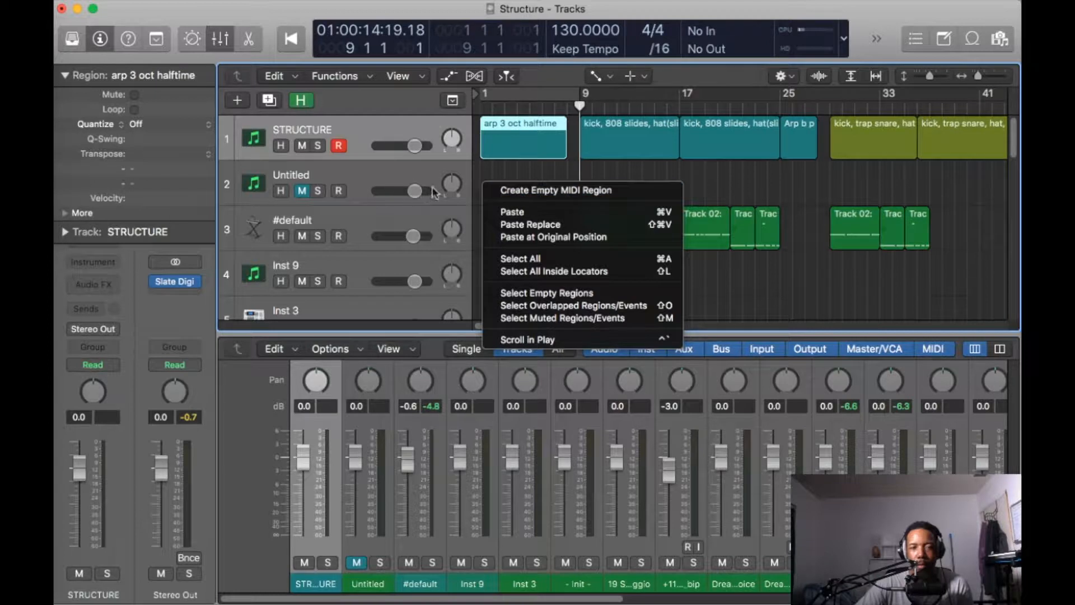
pyautogui.click(529, 191)
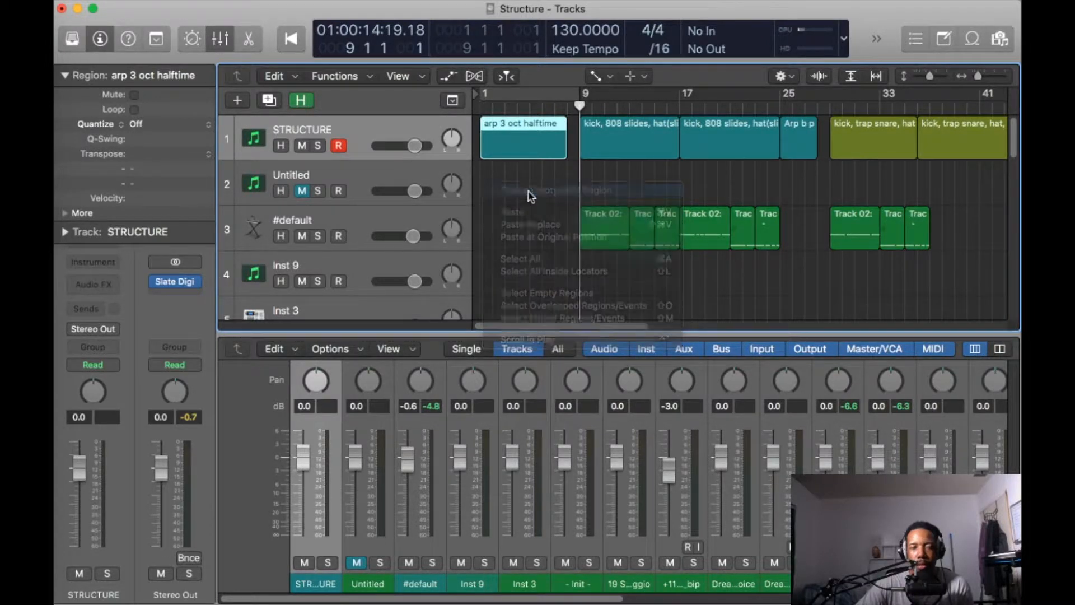
pyautogui.click(499, 182)
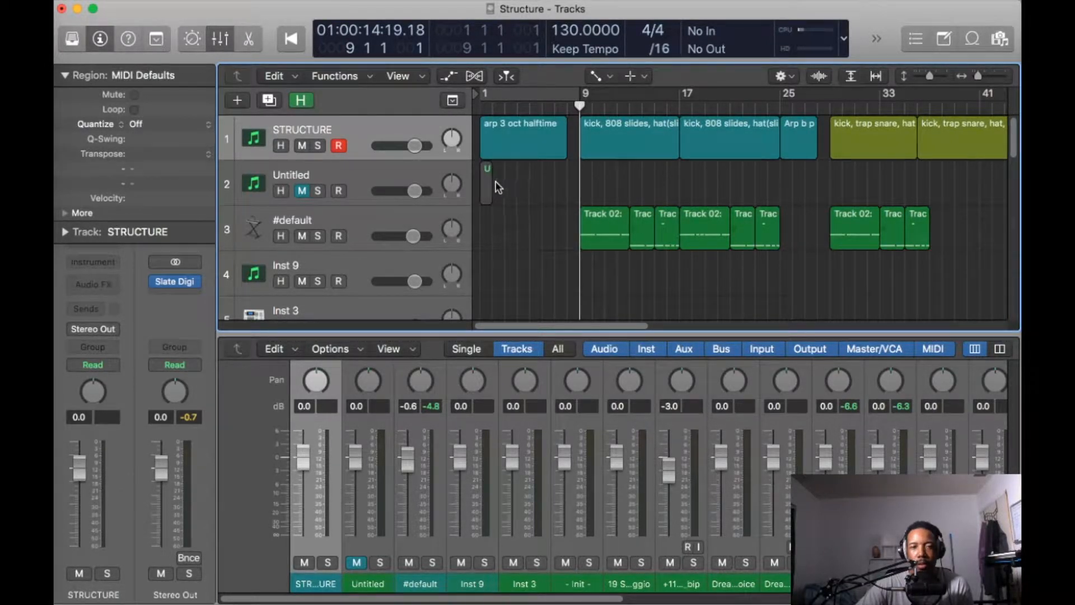
pyautogui.click(486, 182)
pyautogui.press('p')
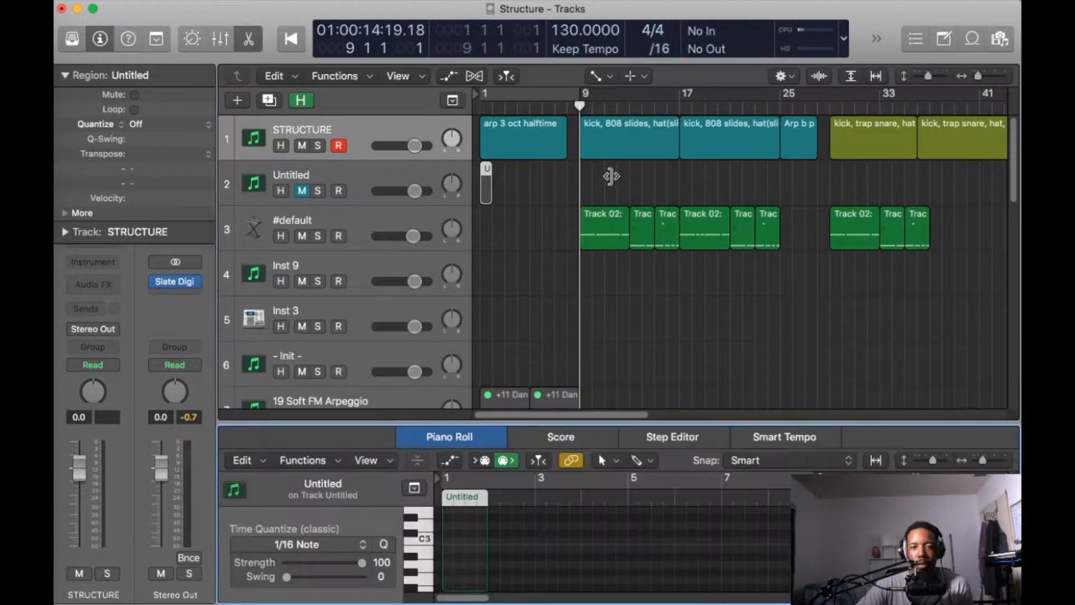
pyautogui.moveTo(488, 186); pyautogui.dragTo(534, 199)
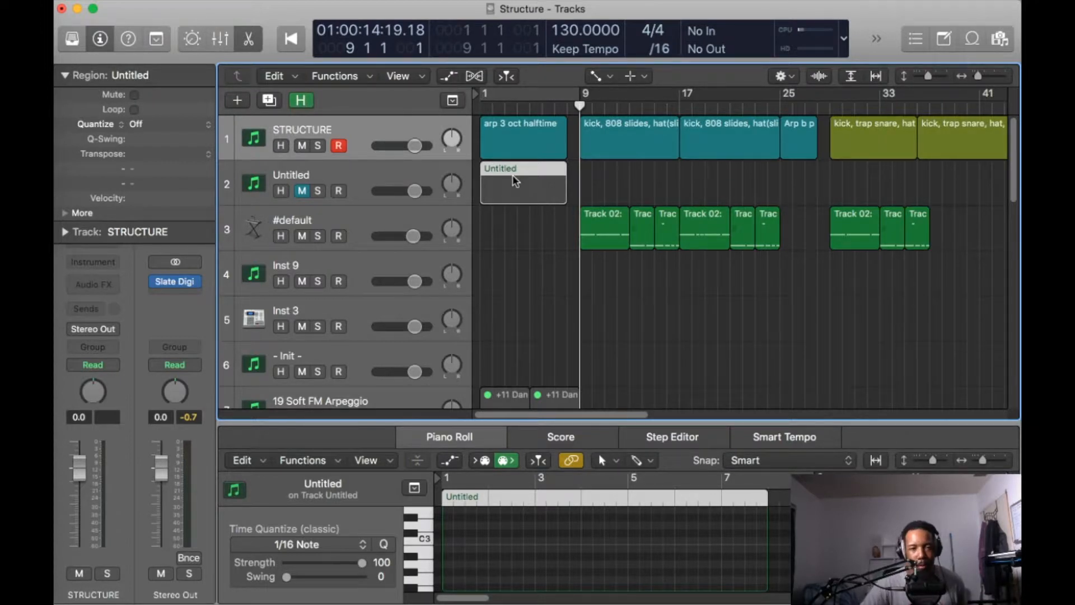
# - Open the Untitled region's name for editing
pyautogui.hotkey('shift', 'n')
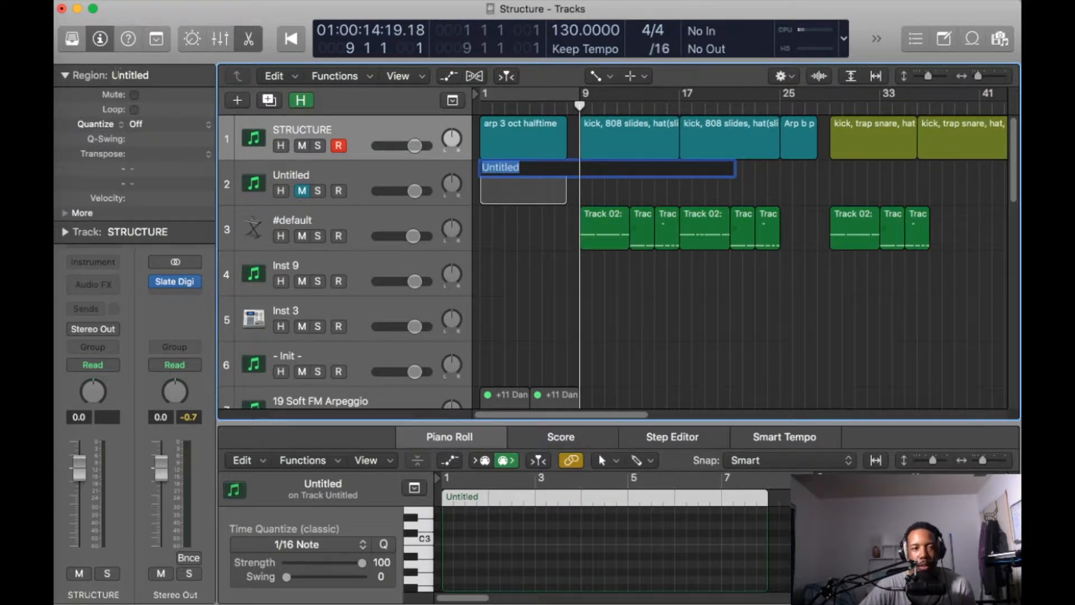
pyautogui.click(135, 72)
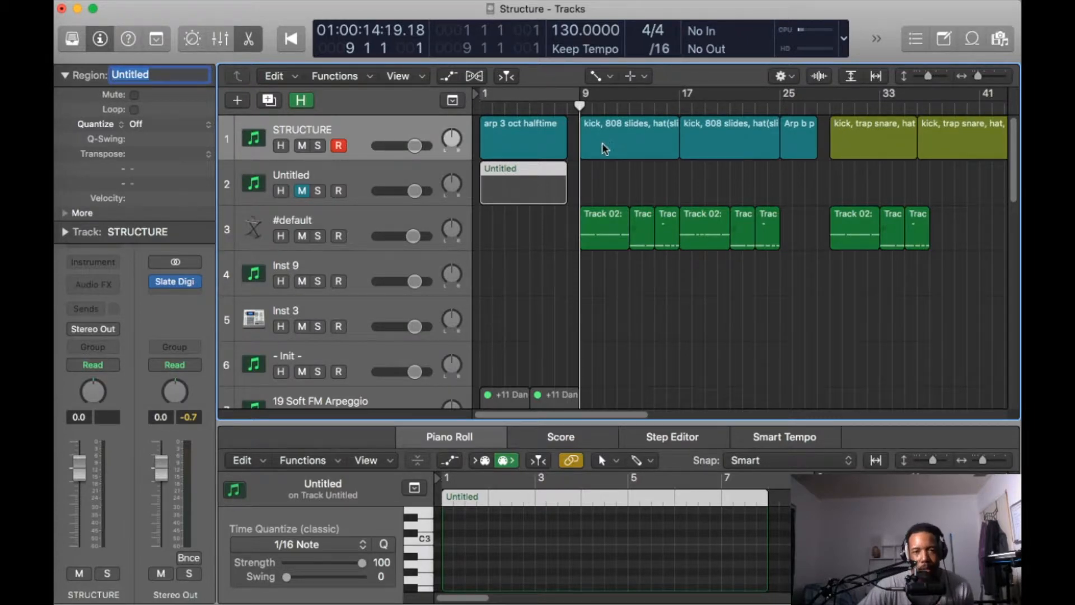
# - Read the project's Note Pad with the BPM, vibe and instrument list, and close it
pyautogui.scroll(-8, 644, 249)
pyautogui.scroll(8, 644, 248)
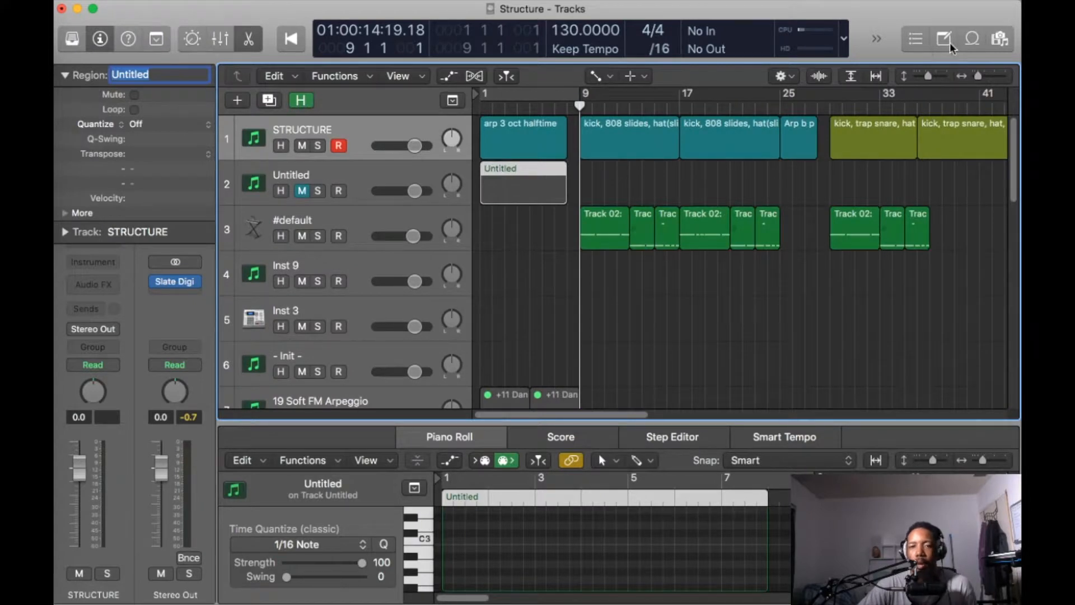
pyautogui.click(944, 39)
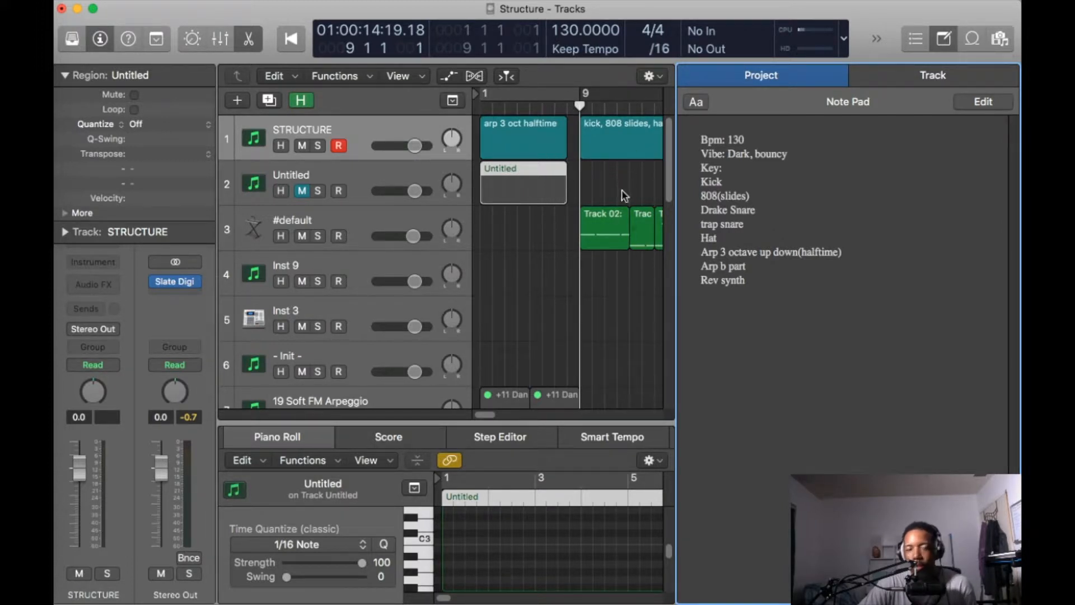
pyautogui.click(948, 36)
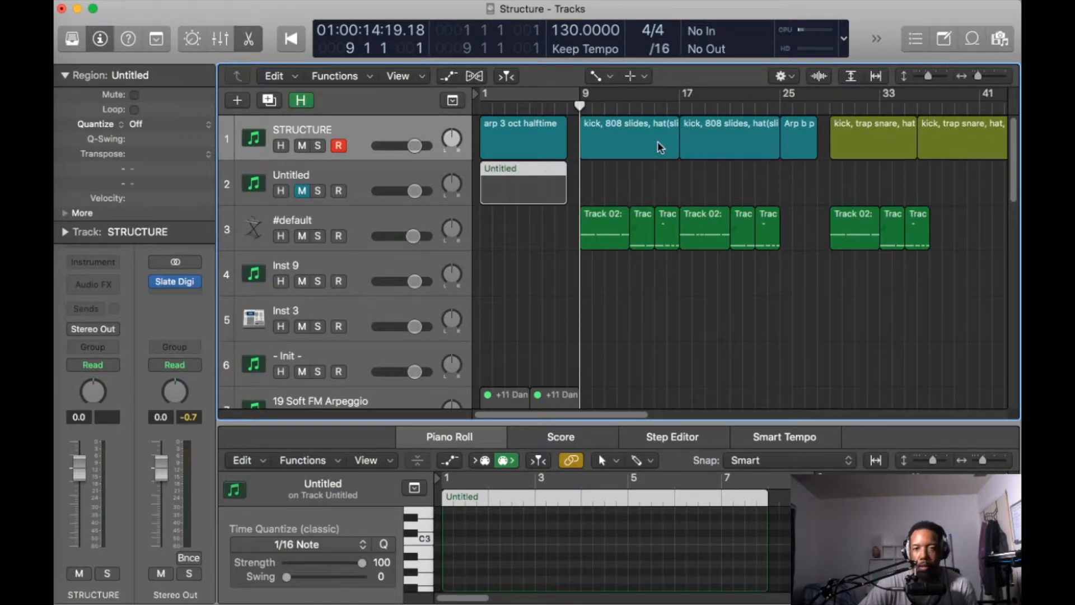
# - Select the kick, 808 slides region at bar 9 and examine the instrument and audio tracks beneath it
pyautogui.click(584, 141)
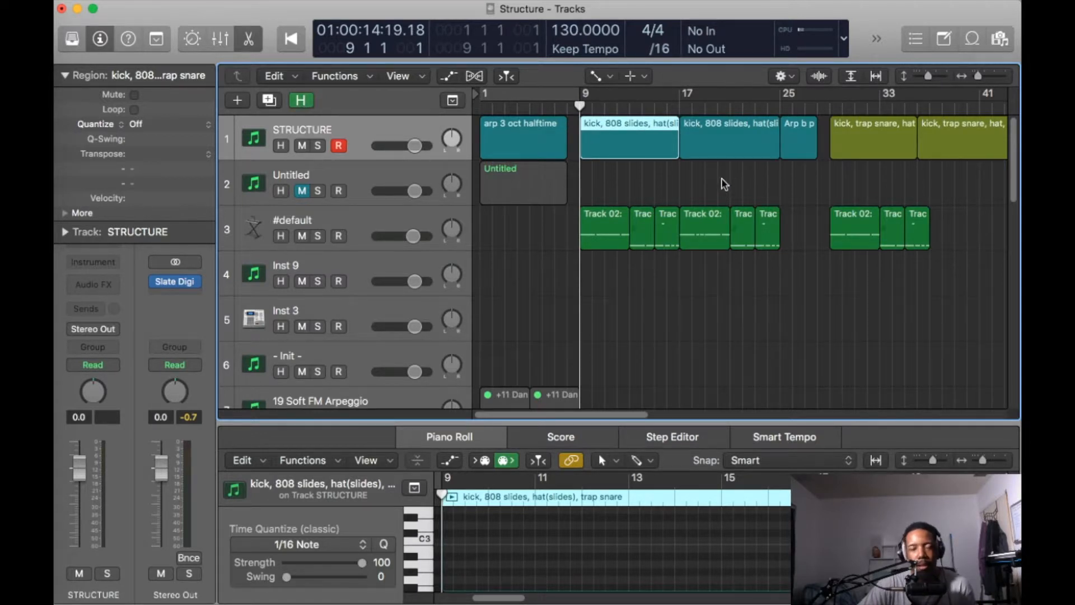
pyautogui.scroll(-8, 724, 183)
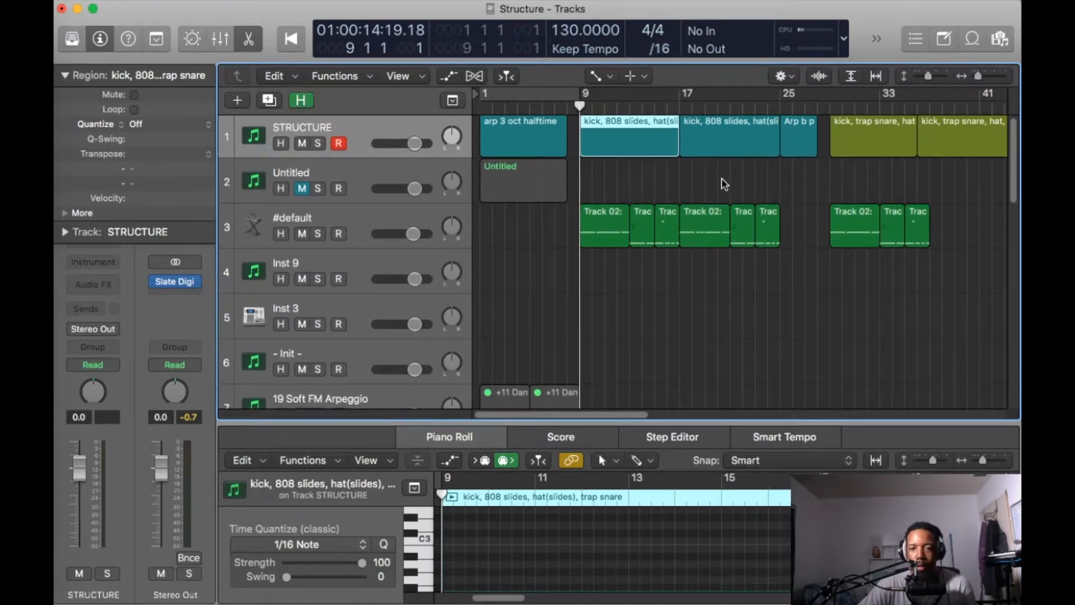
pyautogui.scroll(-8, 724, 184)
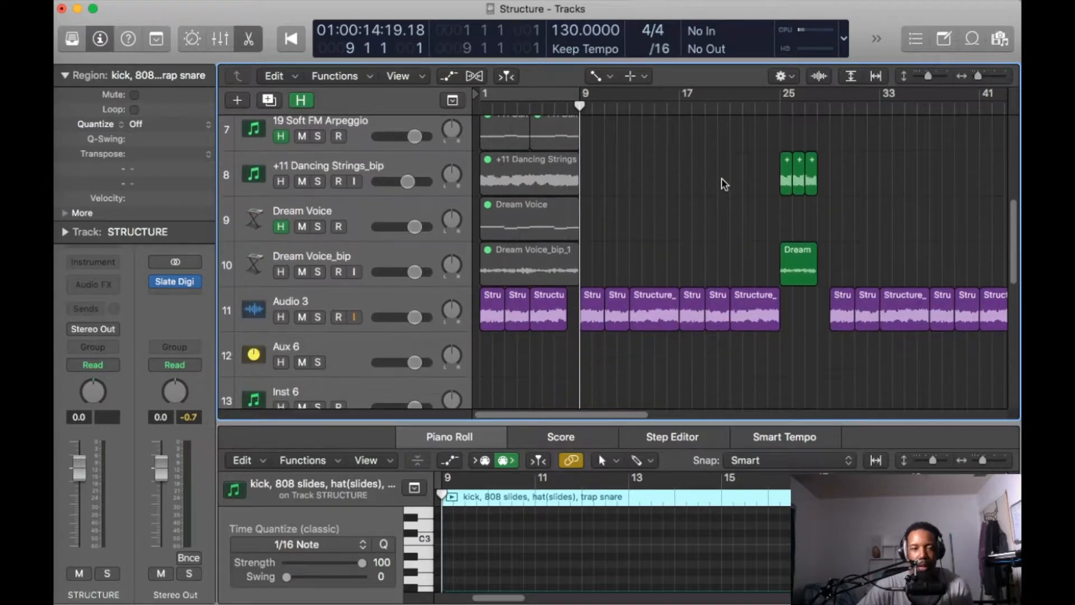
pyautogui.scroll(15, 724, 184)
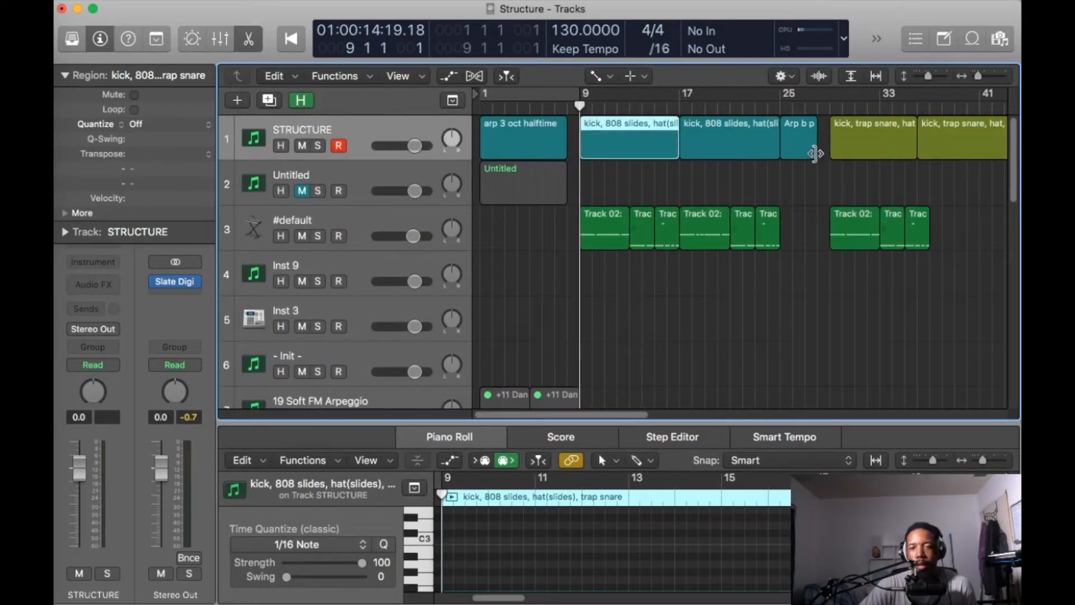
# - Play the arrangement from bar 1 and compare the intro's label region with the tracks sounding below it
pyautogui.moveTo(577, 107); pyautogui.dragTo(479, 106)
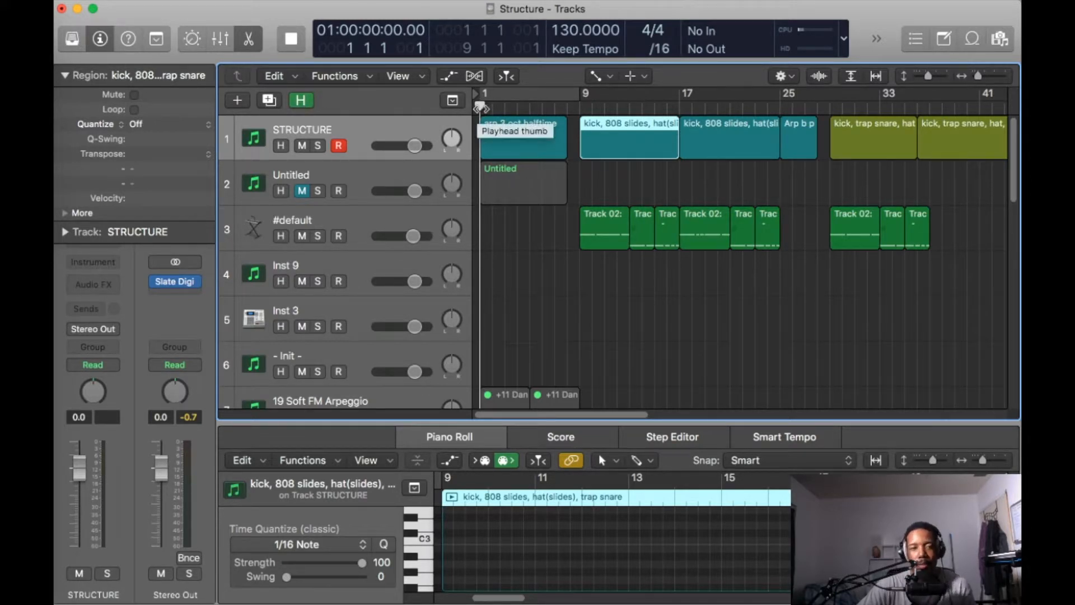
pyautogui.moveTo(480, 106); pyautogui.dragTo(837, 106)
pyautogui.press('Return')
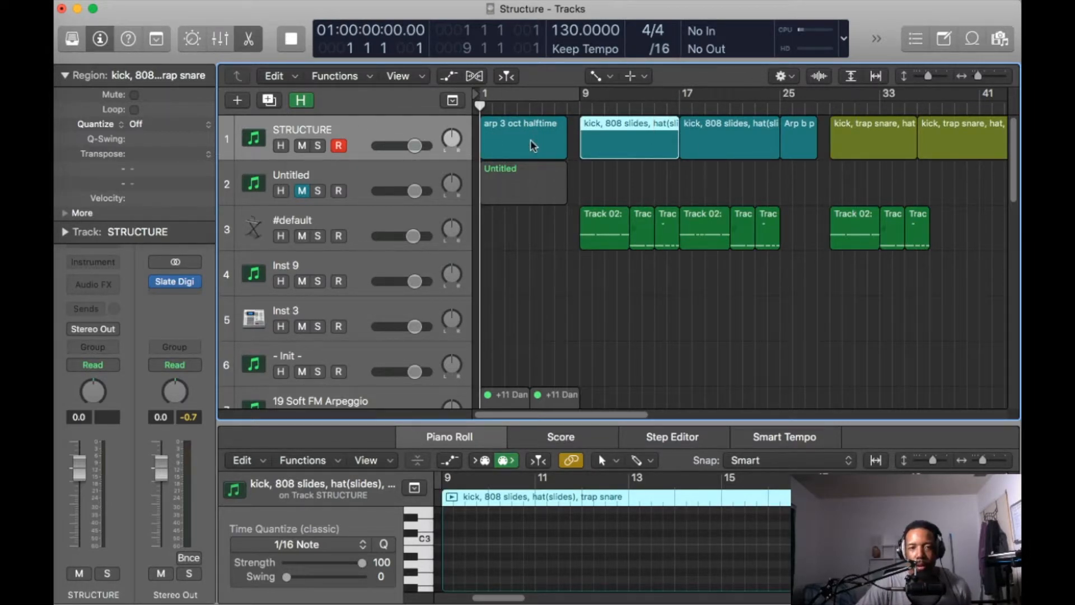
pyautogui.press('space')
pyautogui.scroll(-6, 529, 139)
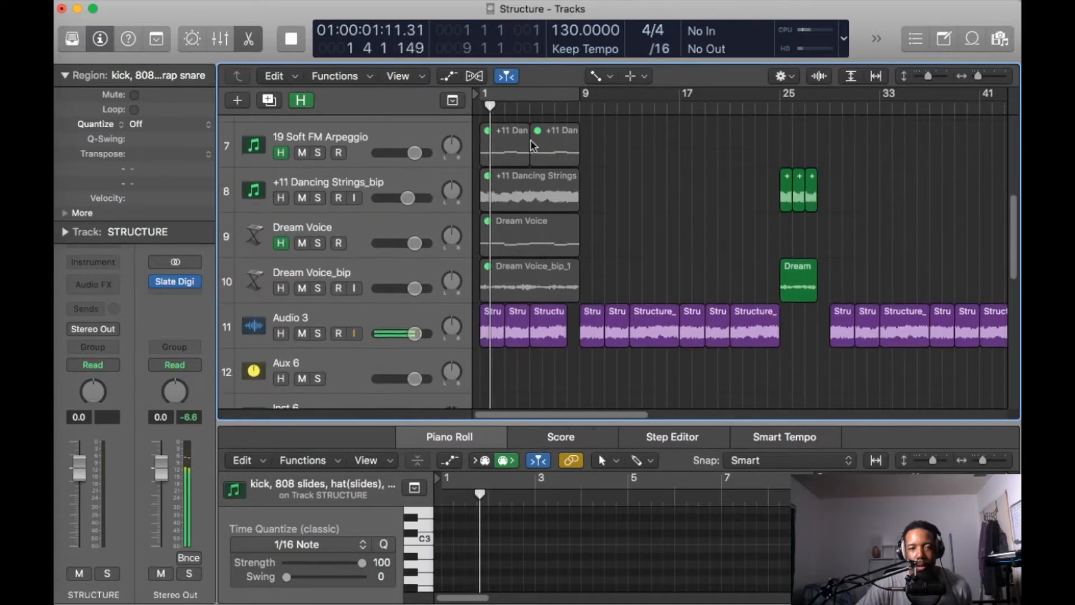
pyautogui.scroll(-1, 530, 139)
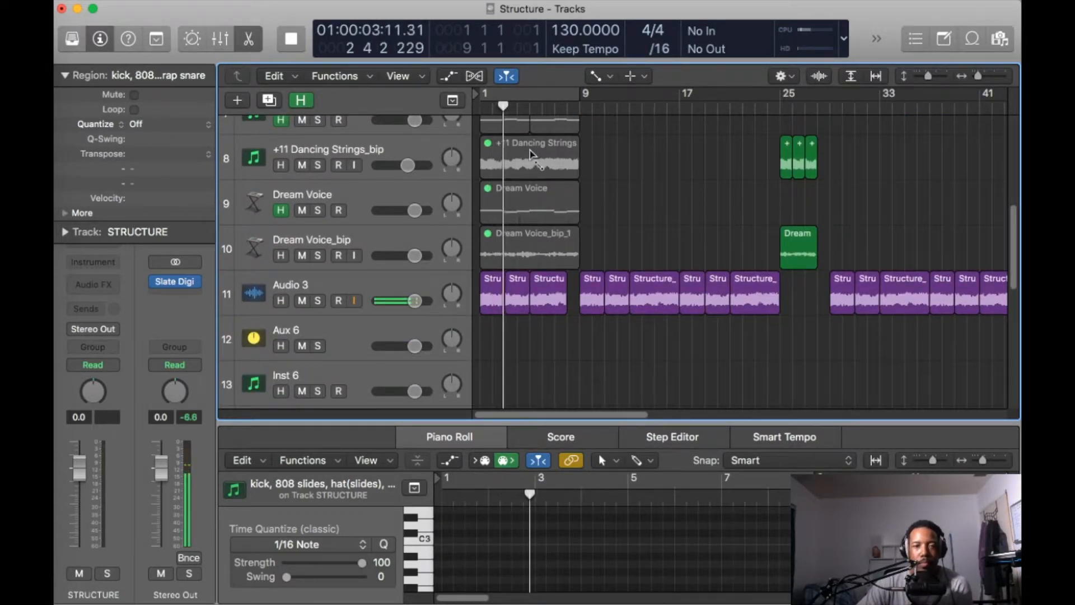
pyautogui.scroll(7, 564, 132)
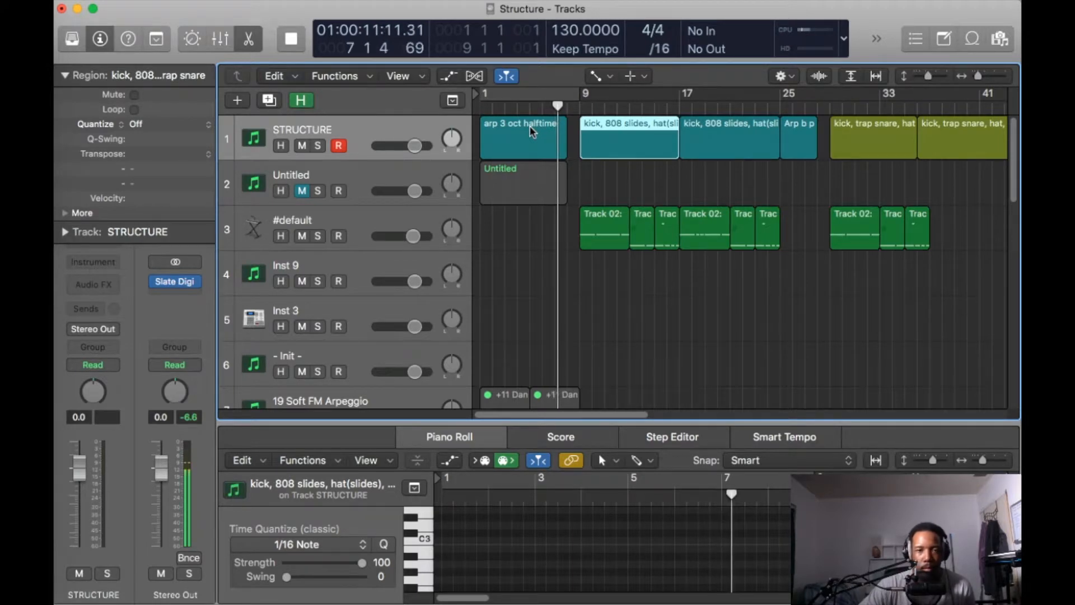
pyautogui.scroll(-3, 531, 133)
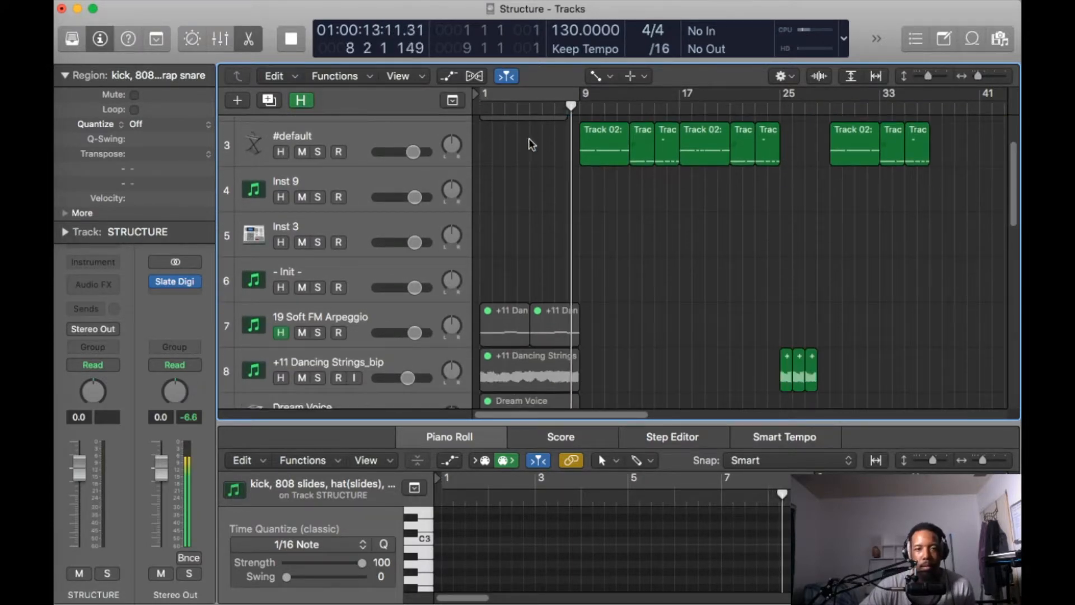
pyautogui.scroll(-5, 566, 223)
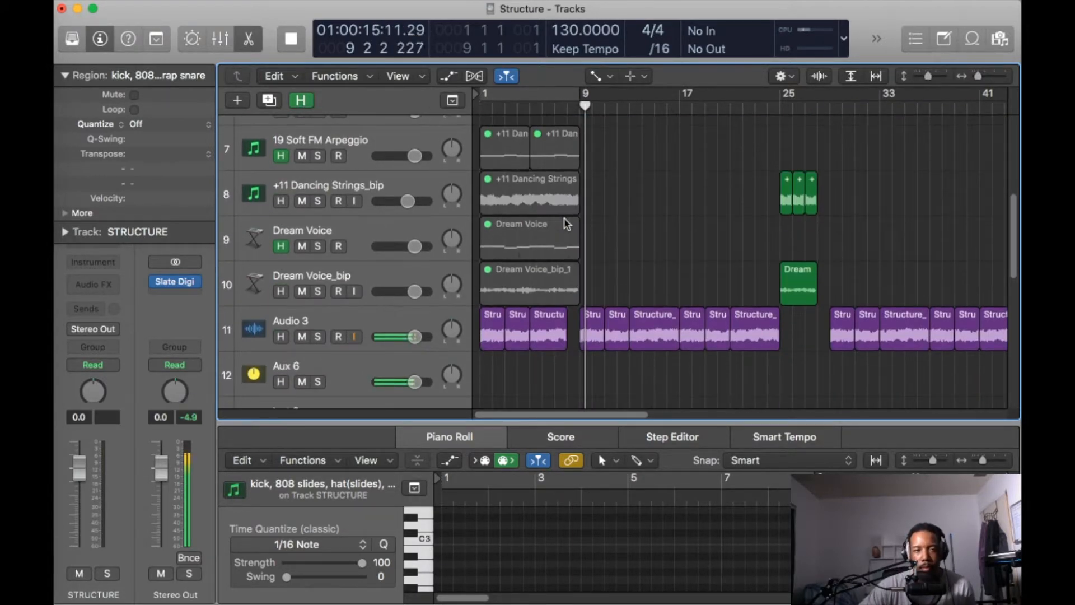
# - Check the drum tracks as the section at bar 9 plays, reselect its kick, 808 slides region and stop playback
pyautogui.scroll(-10, 566, 223)
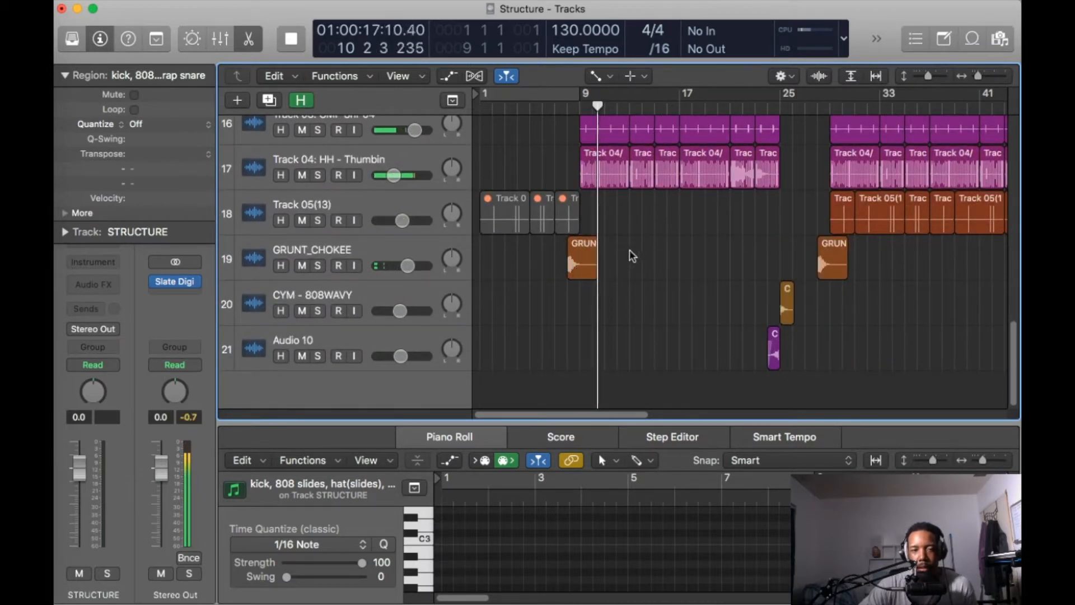
pyautogui.scroll(14, 611, 254)
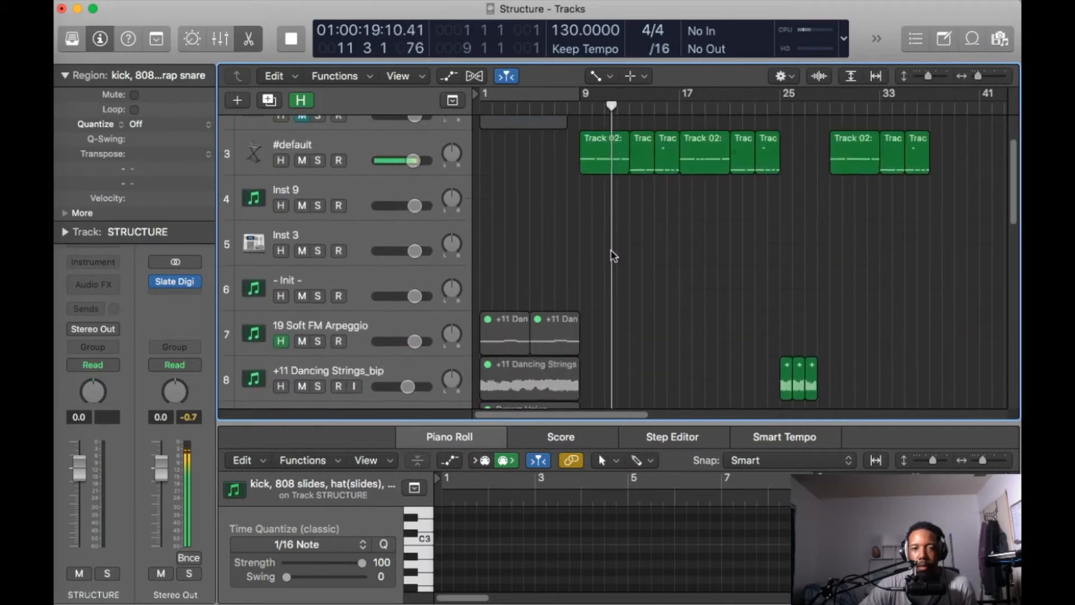
pyautogui.scroll(2, 613, 255)
pyautogui.click(650, 140)
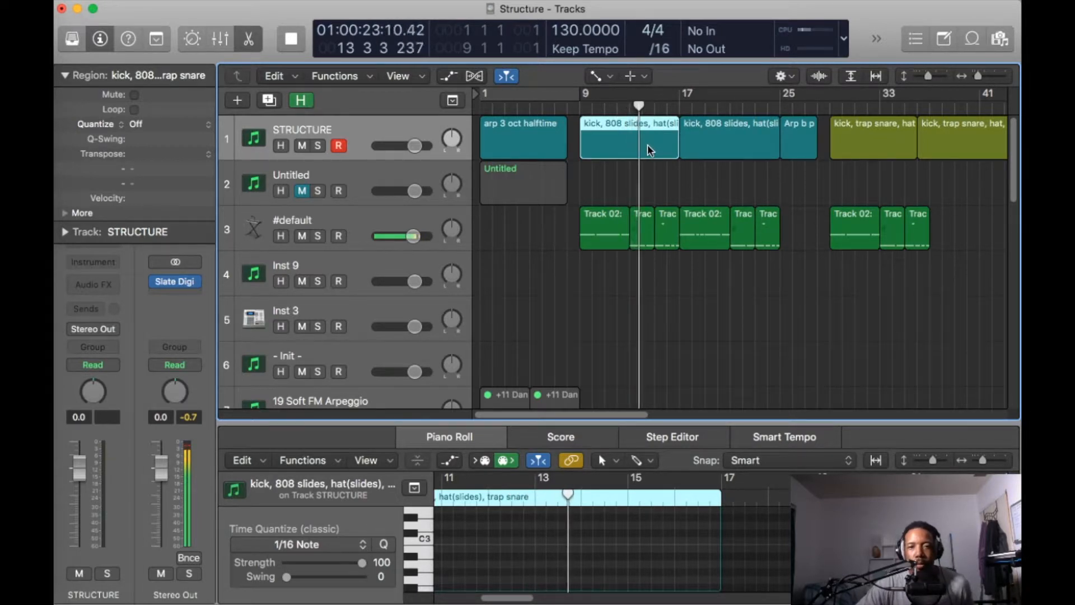
pyautogui.press('space')
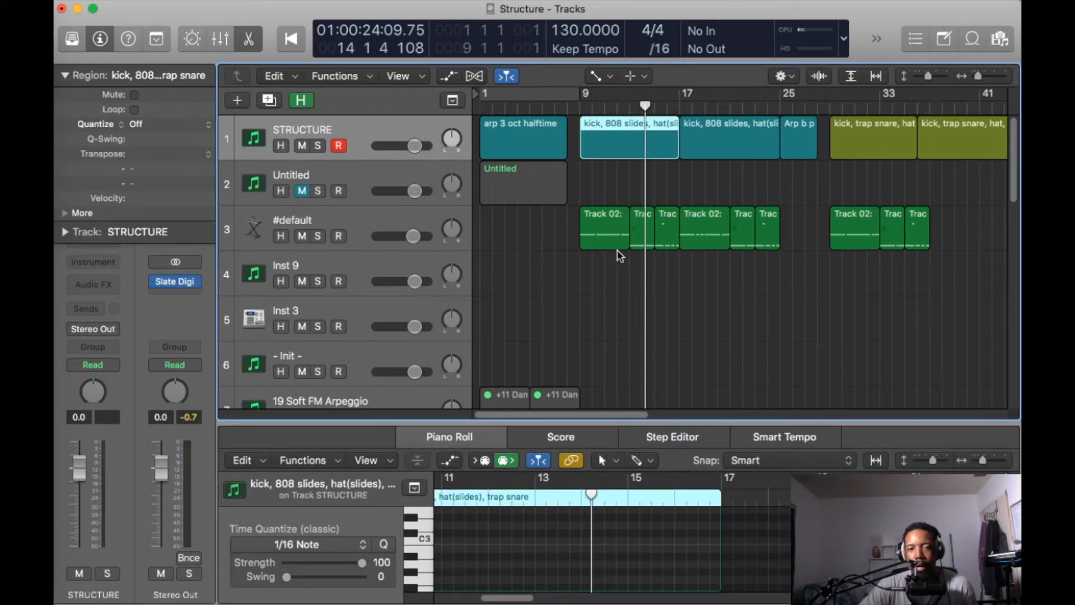
# - Resume playback through the end of the first kick, 808 slides region and stop just past bar 17
pyautogui.scroll(-10, 627, 269)
pyautogui.scroll(10, 637, 285)
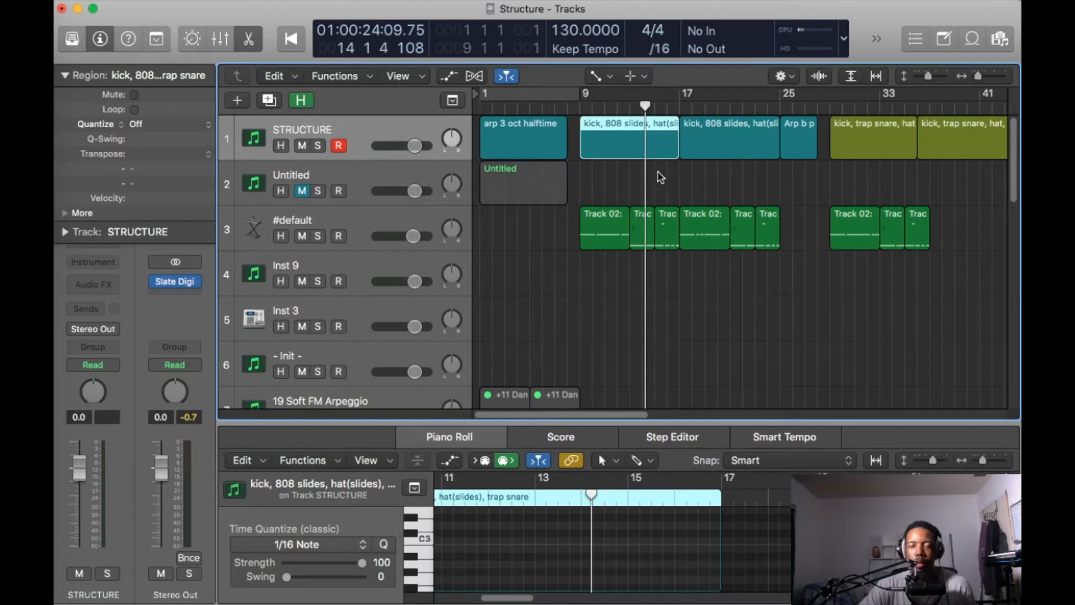
pyautogui.press('space')
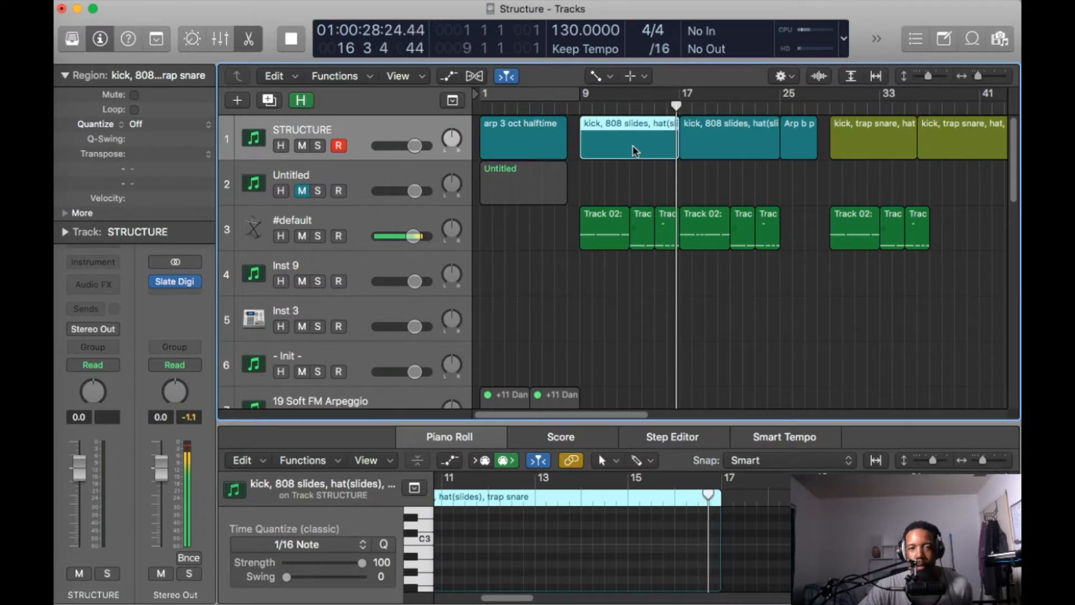
pyautogui.press('space')
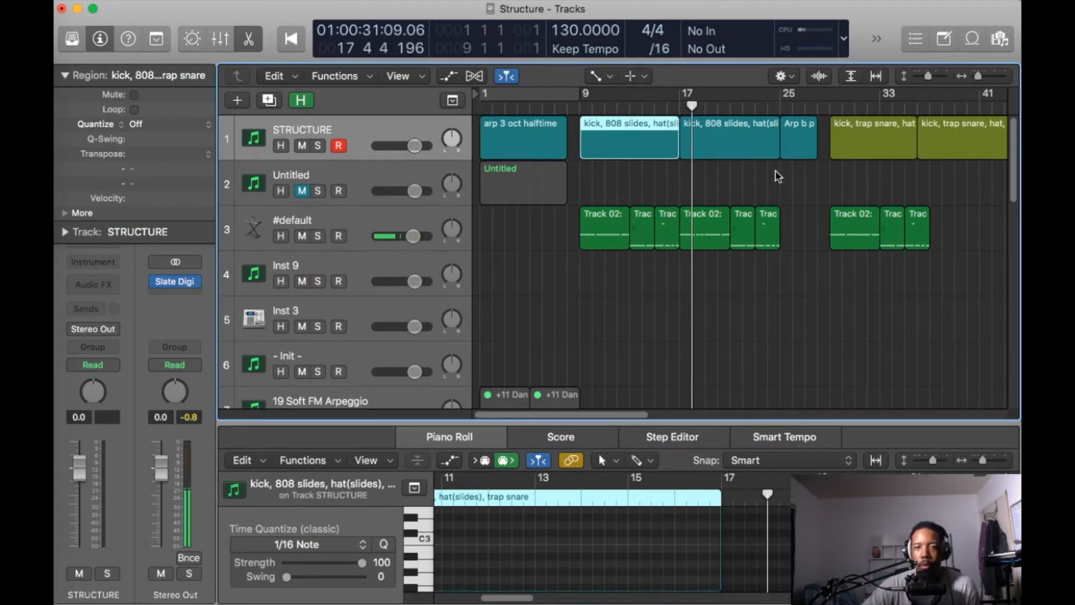
# - Examine the remaining colour-coded section regions on the STRUCTURE track through to the song's end at bar 113
pyautogui.hscroll(10, 775, 173)
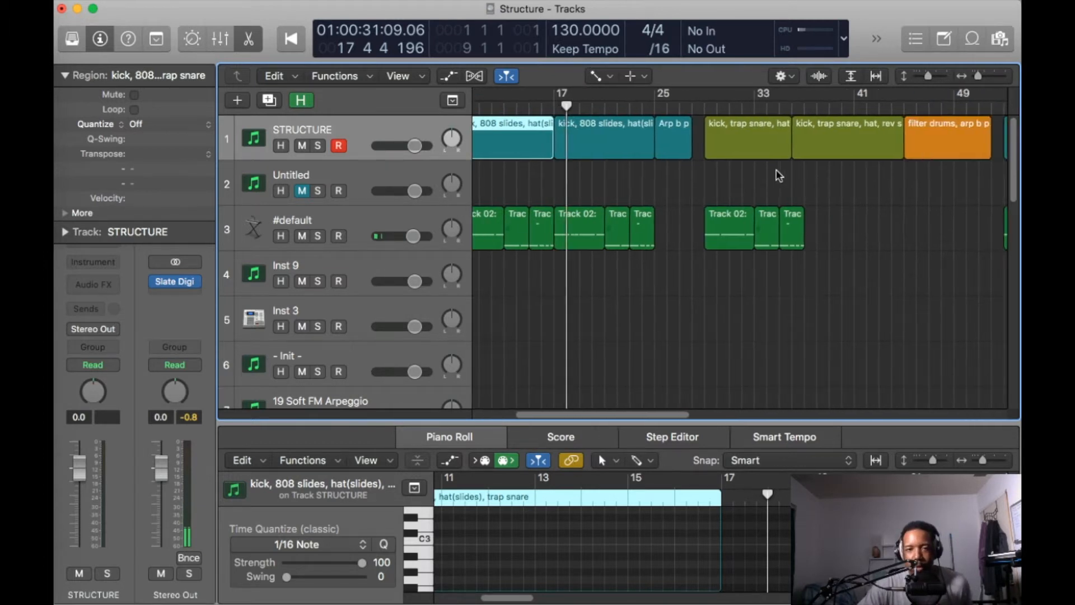
pyautogui.hscroll(3, 657, 215)
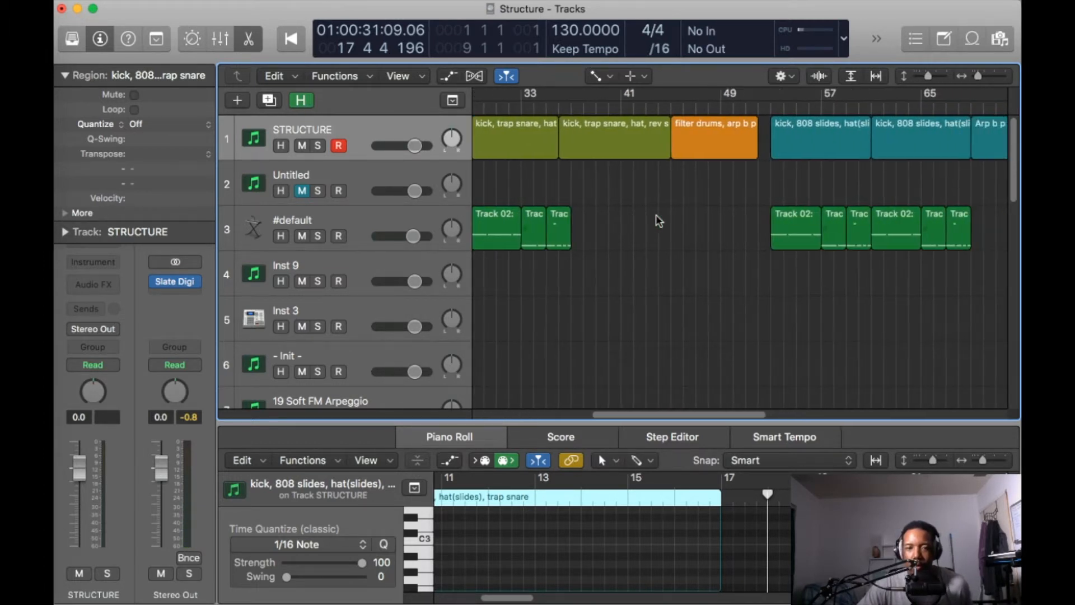
pyautogui.hscroll(20, 657, 215)
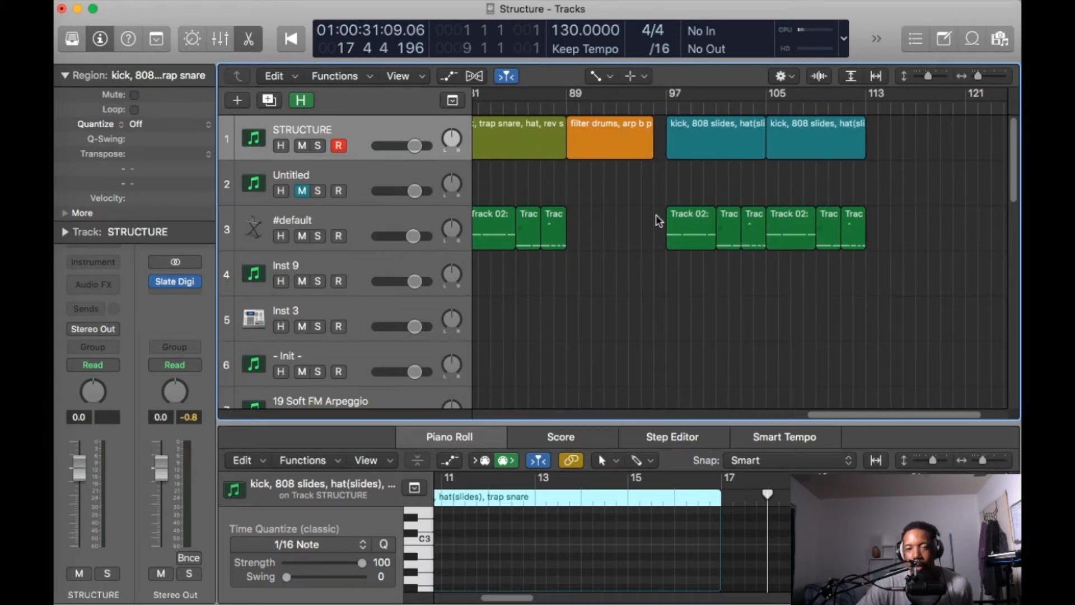
pyautogui.hscroll(3, 657, 215)
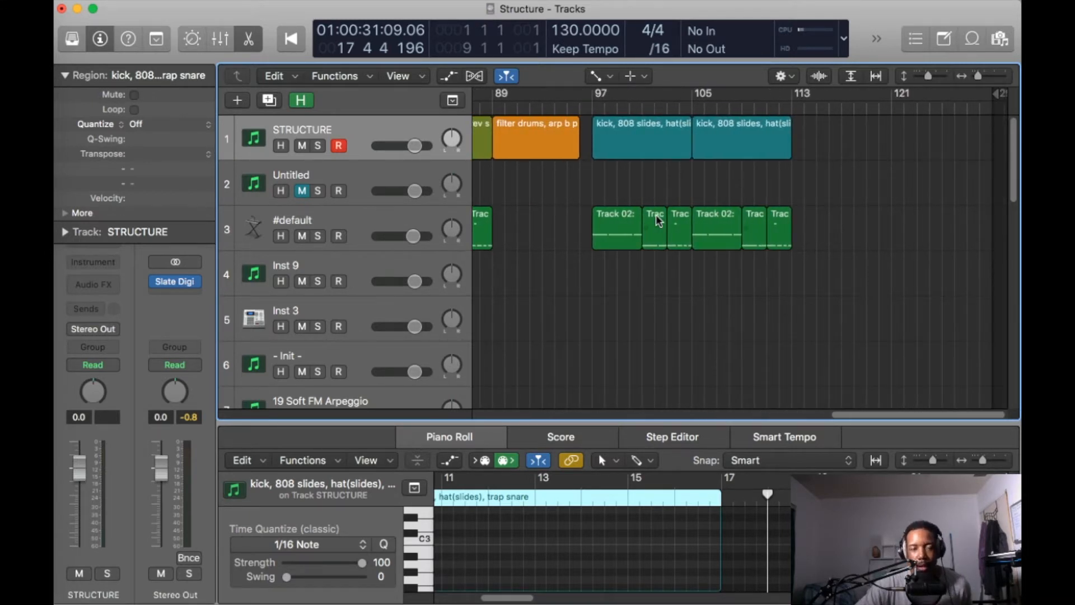